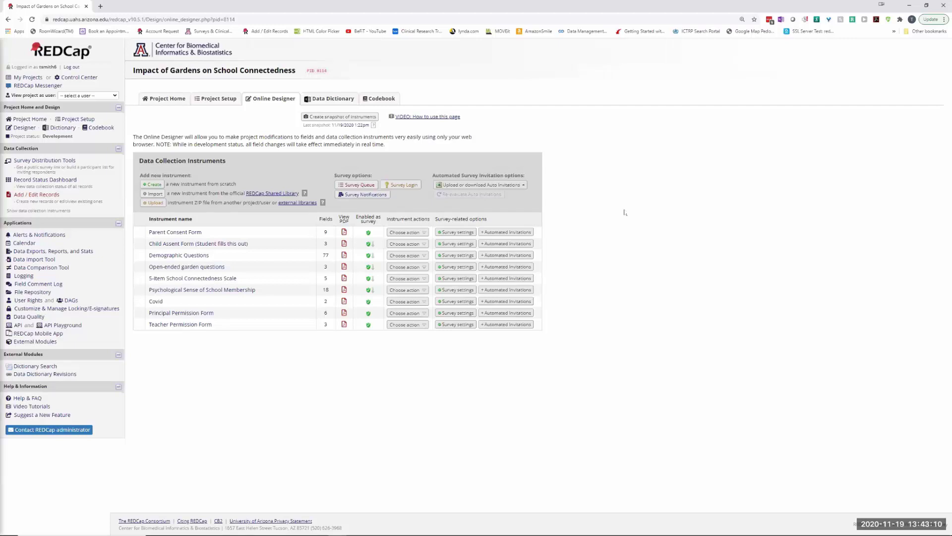
- Open the Parent Consent Form, then go to Alerts & Notifications to view Alert #1
{"action": "left_click", "coordinate": [175, 232]}
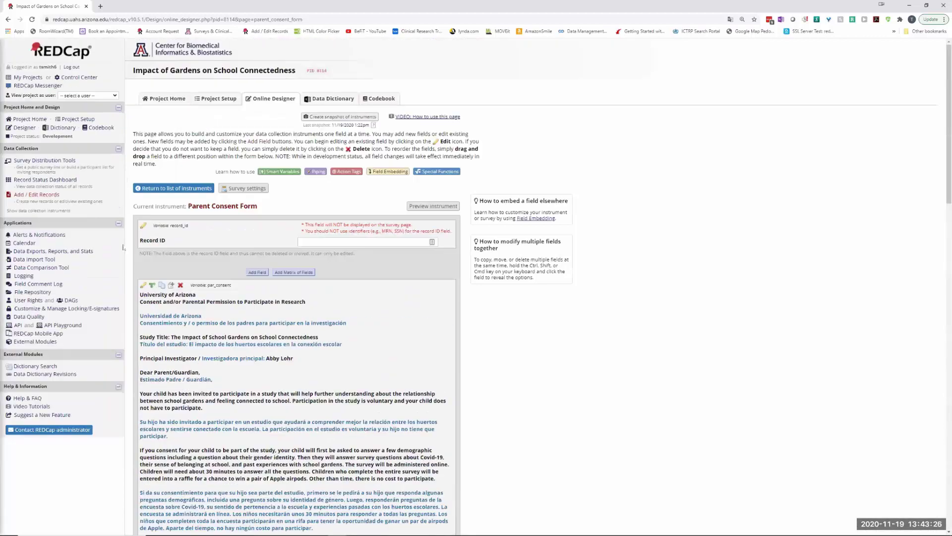
{"action": "left_click", "coordinate": [40, 234]}
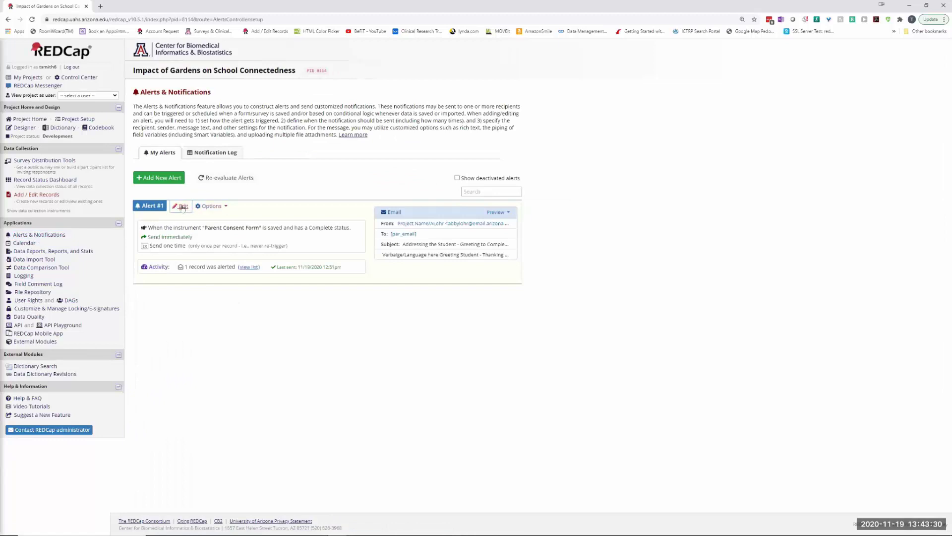
{"action": "left_click", "coordinate": [183, 207]}
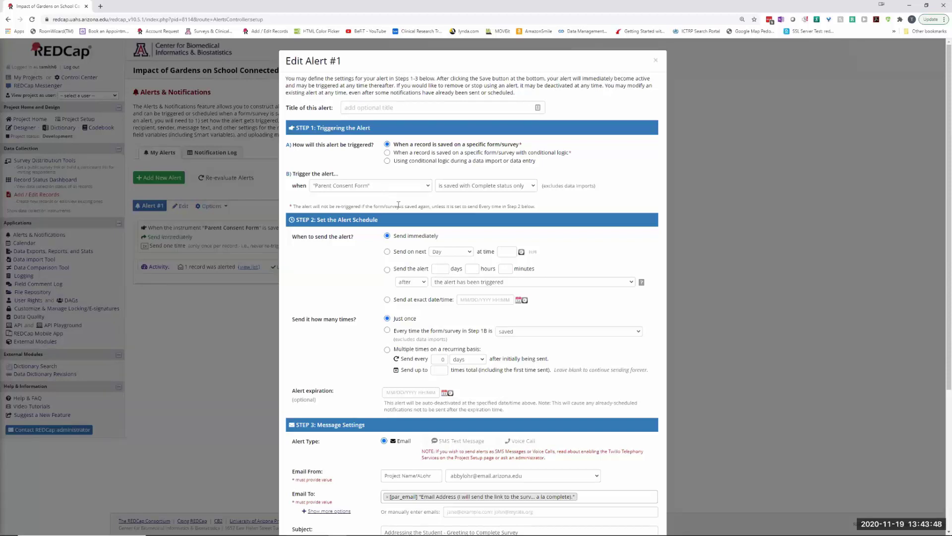
{"action": "scroll", "coordinate": [428, 240], "scroll_direction": "down", "scroll_amount": 4}
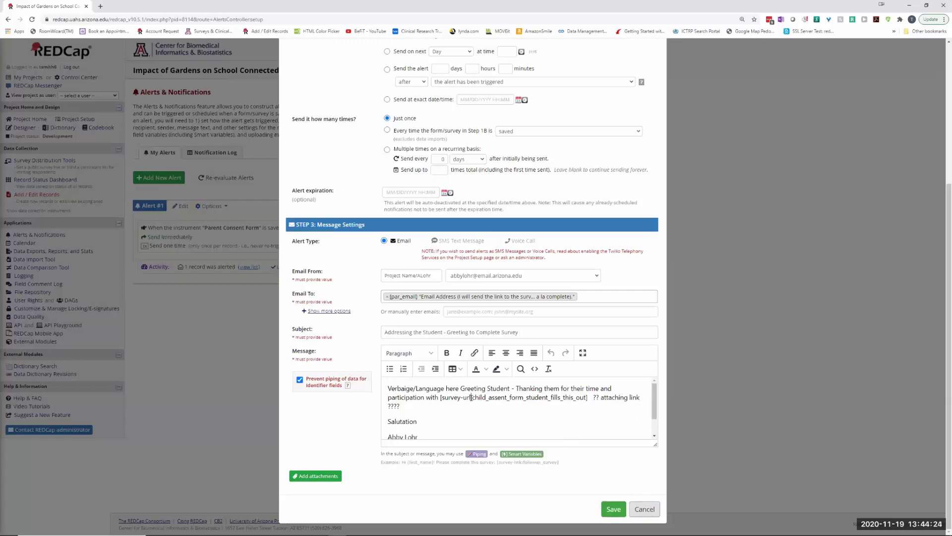
{"action": "left_click_drag", "start_coordinate": [471, 398], "coordinate": [508, 397]}
{"action": "left_click", "coordinate": [465, 420]}
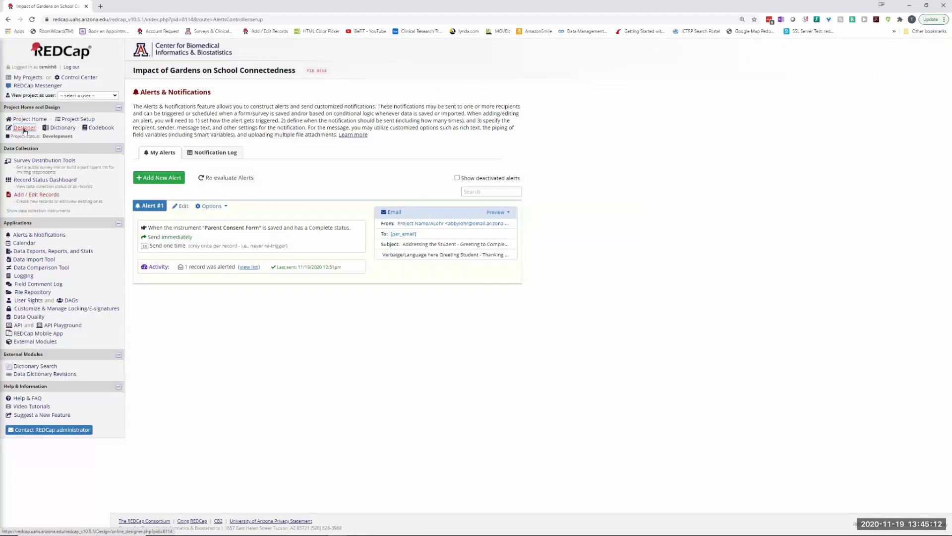
- Review the Child Assent Form's automated invitation message without saving, then return to Alerts & Notifications
{"action": "left_click", "coordinate": [23, 128]}
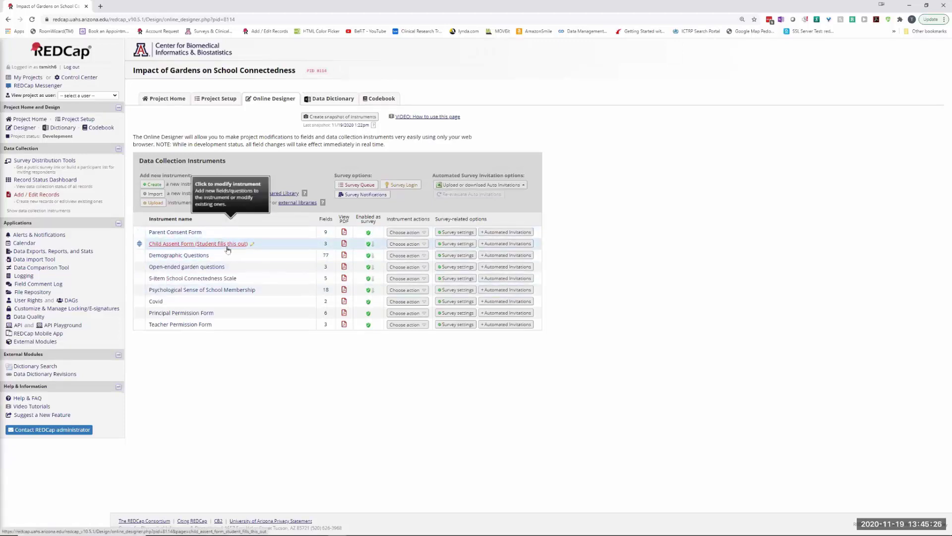
{"action": "left_click", "coordinate": [508, 244]}
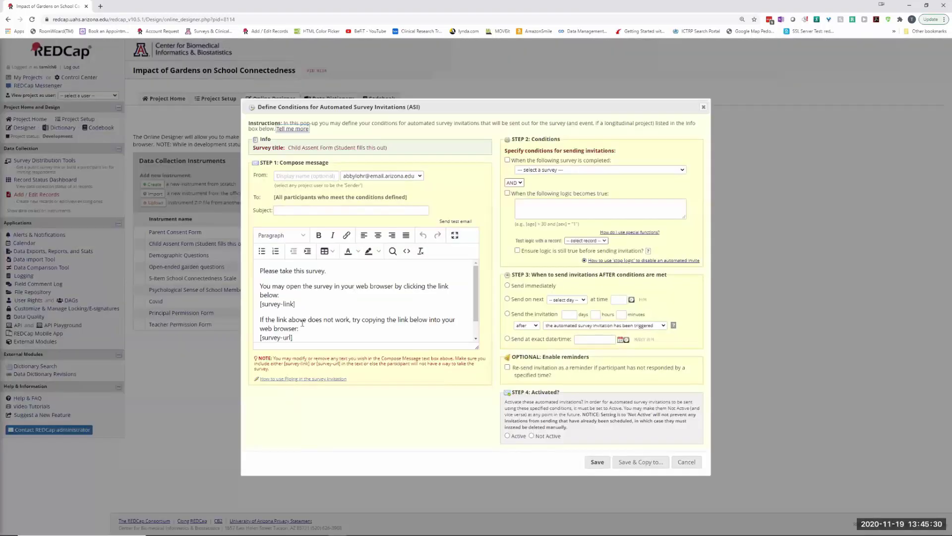
{"action": "scroll", "coordinate": [324, 321], "scroll_direction": "down", "scroll_amount": 1}
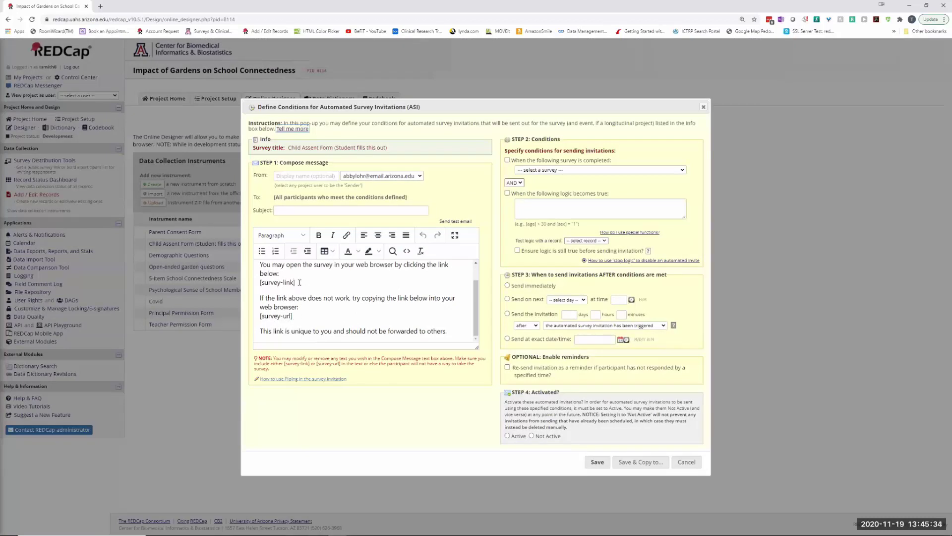
{"action": "left_click", "coordinate": [300, 282]}
{"action": "left_click", "coordinate": [687, 462]}
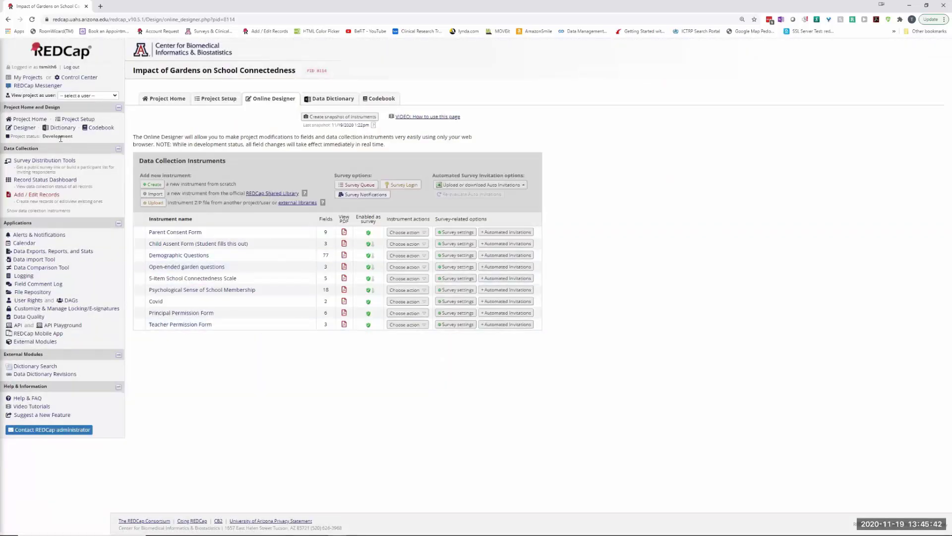
{"action": "left_click", "coordinate": [46, 236]}
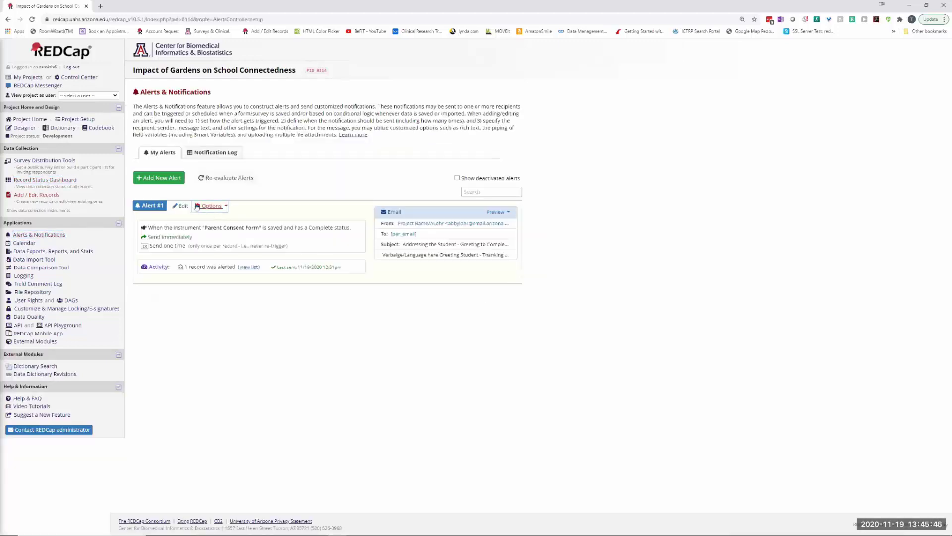
{"action": "left_click", "coordinate": [182, 206]}
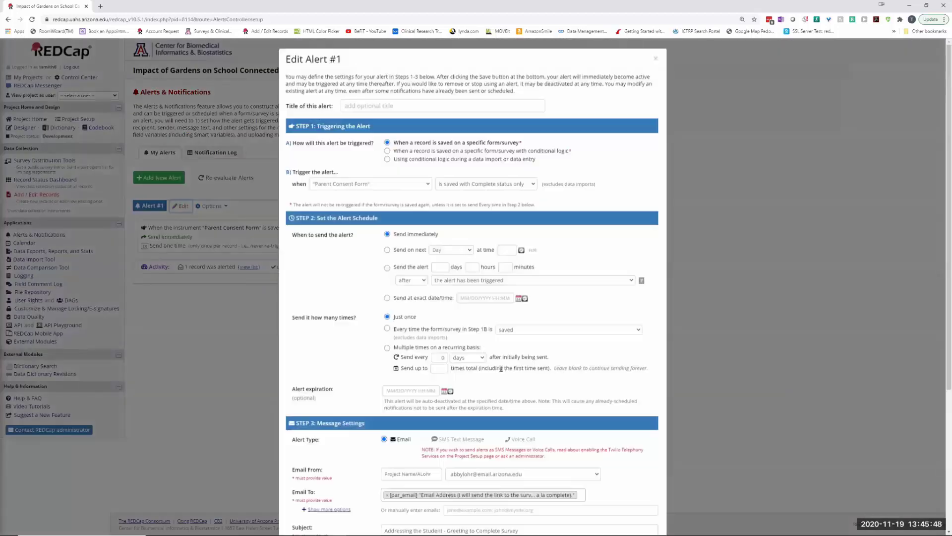
{"action": "scroll", "coordinate": [501, 368], "scroll_direction": "down", "scroll_amount": 4}
{"action": "left_click", "coordinate": [521, 455]}
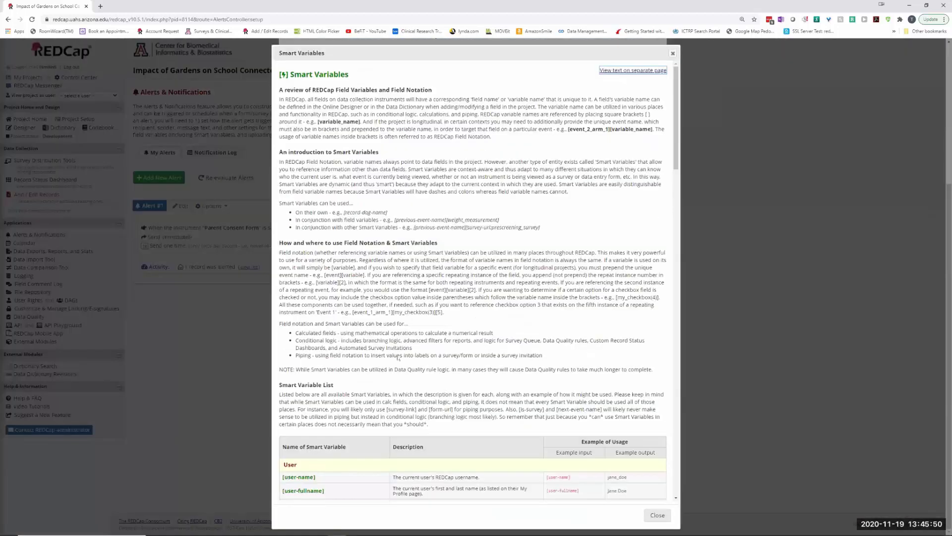
{"action": "scroll", "coordinate": [398, 357], "scroll_direction": "down", "scroll_amount": 15}
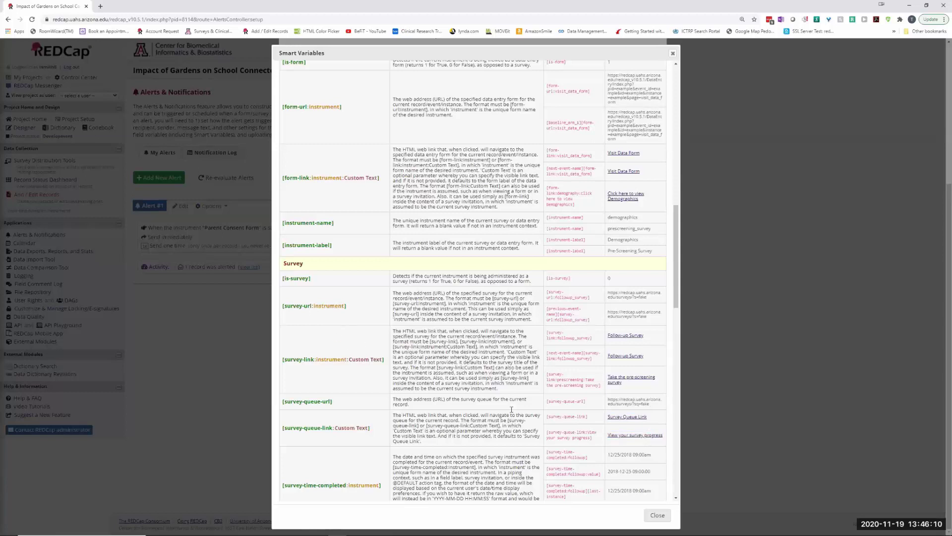
{"action": "left_click", "coordinate": [658, 516]}
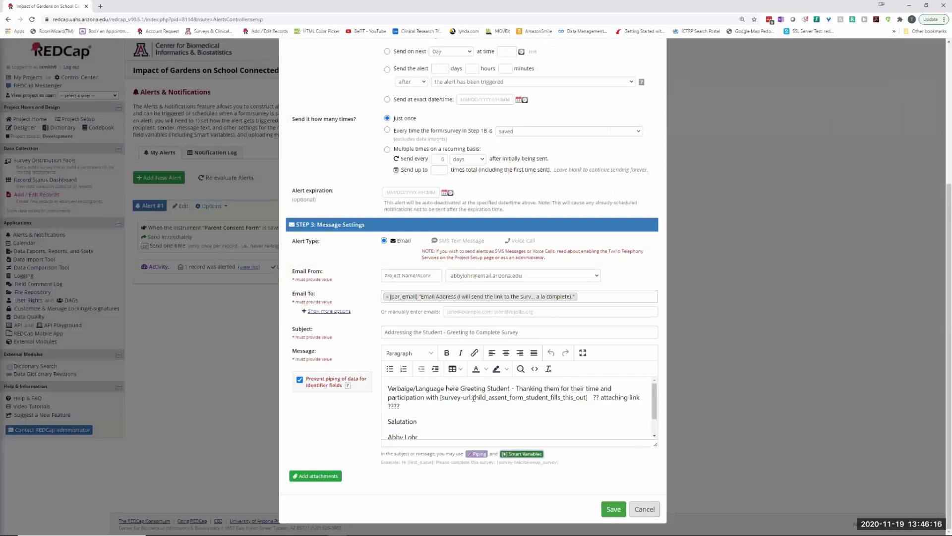
- Confirm the message contains [survey-url:child_assent_form_student_fills_this_out] and save Alert #1
{"action": "left_click_drag", "start_coordinate": [471, 397], "coordinate": [585, 399]}
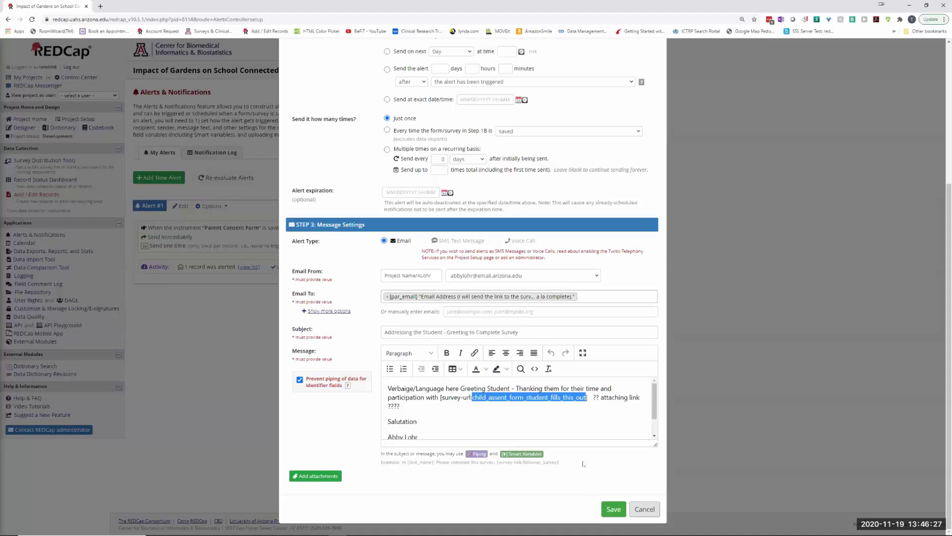
{"action": "left_click", "coordinate": [594, 410]}
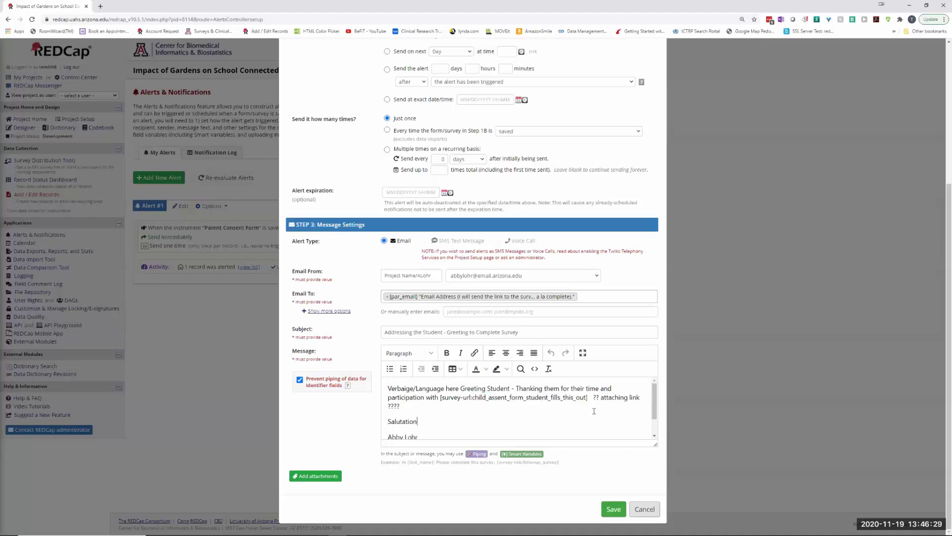
{"action": "left_click", "coordinate": [589, 398]}
{"action": "scroll", "coordinate": [568, 415], "scroll_direction": "down", "scroll_amount": 1}
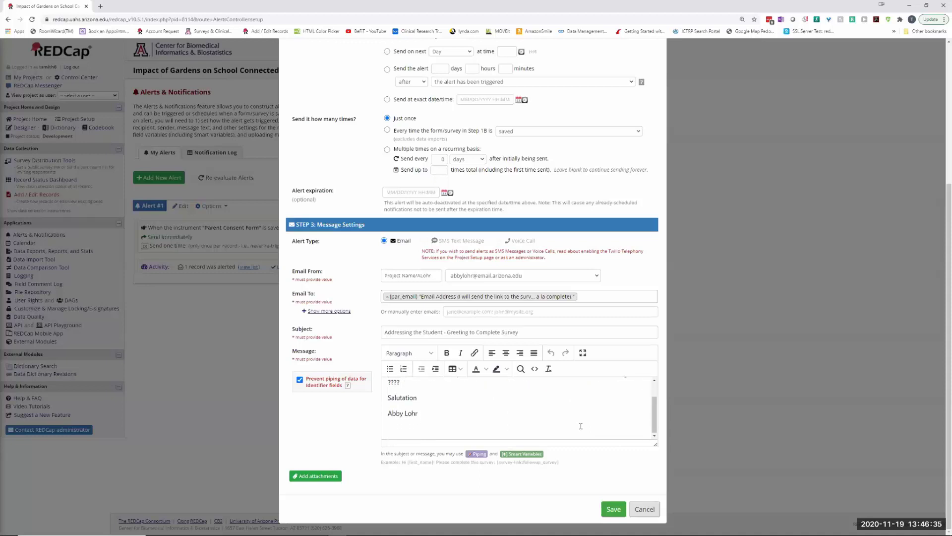
{"action": "scroll", "coordinate": [580, 425], "scroll_direction": "up", "scroll_amount": 1}
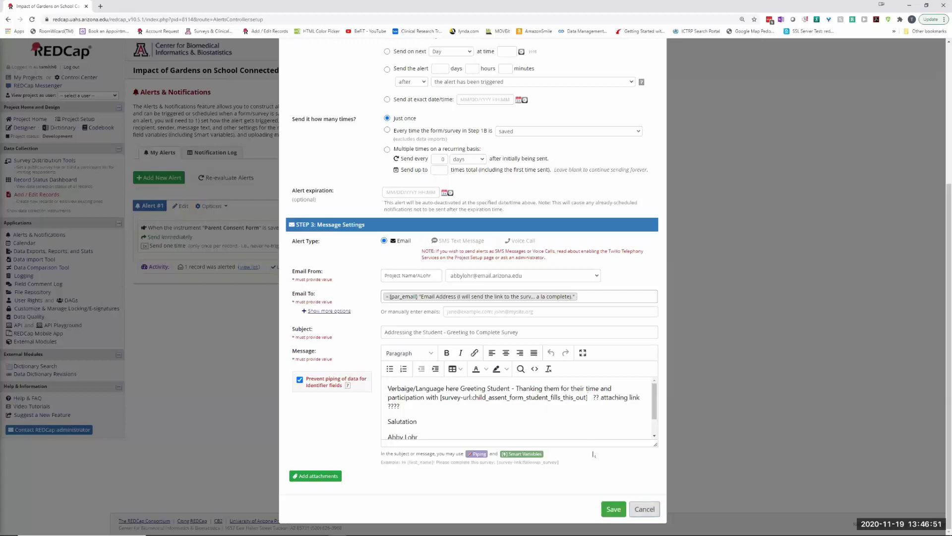
{"action": "left_click", "coordinate": [615, 514]}
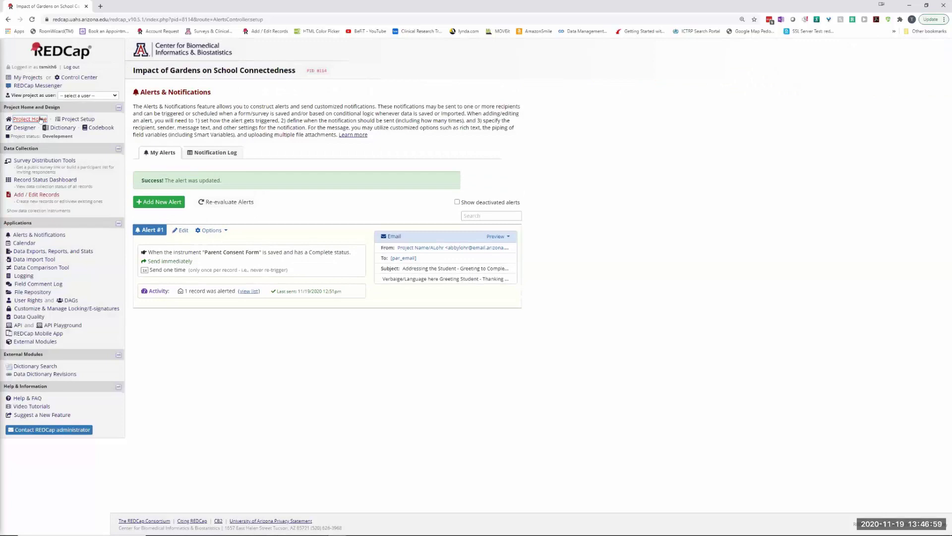
- Go from Project Setup to the Add / Edit Records page listing 16 records
{"action": "left_click", "coordinate": [74, 120]}
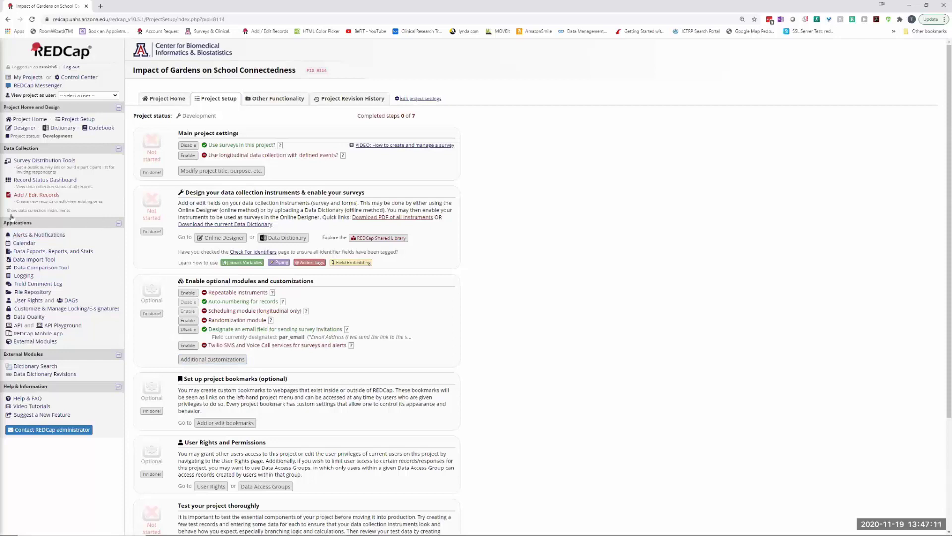
{"action": "left_click", "coordinate": [37, 194]}
- Create new record 25, open its Parent Consent Form, grant permission and enter the parent's name
{"action": "left_click", "coordinate": [320, 192]}
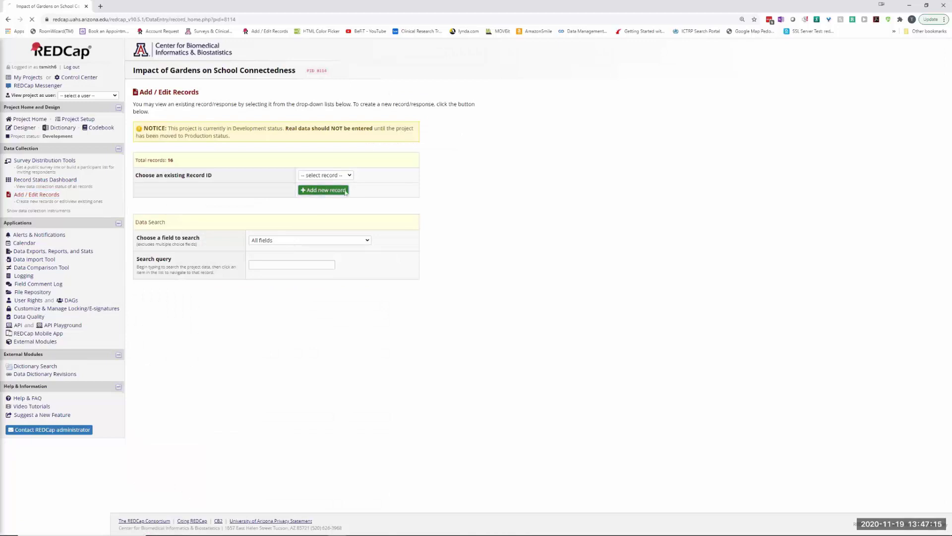
{"action": "left_click", "coordinate": [277, 200]}
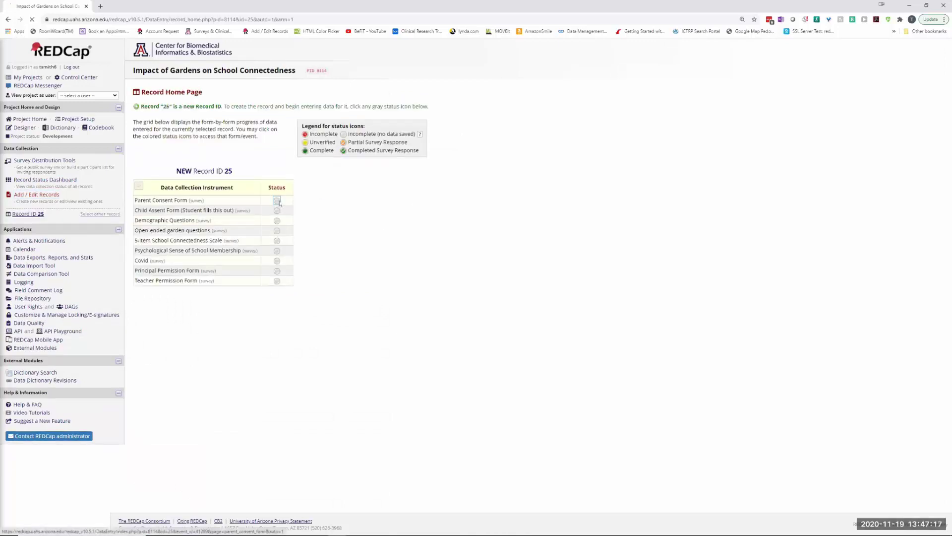
{"action": "scroll", "coordinate": [376, 308], "scroll_direction": "down", "scroll_amount": 15}
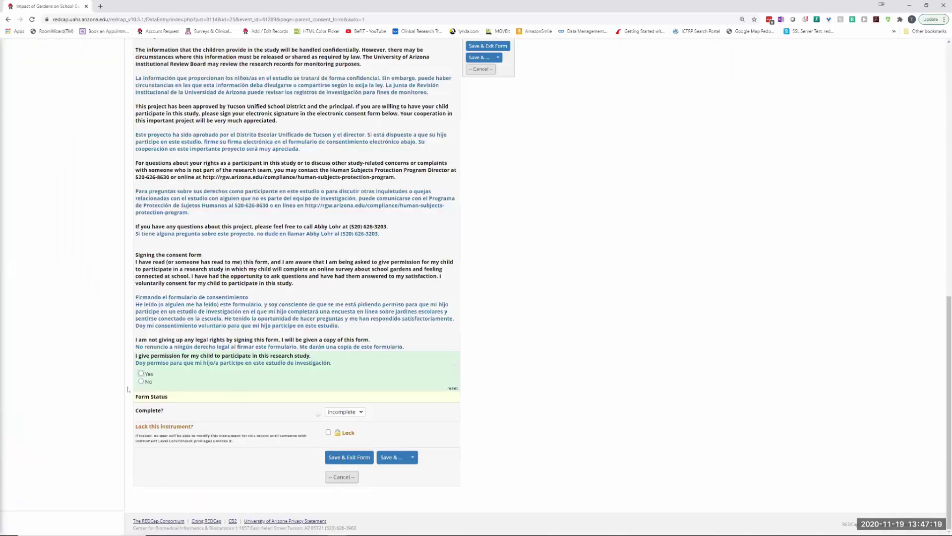
{"action": "left_click", "coordinate": [141, 374]}
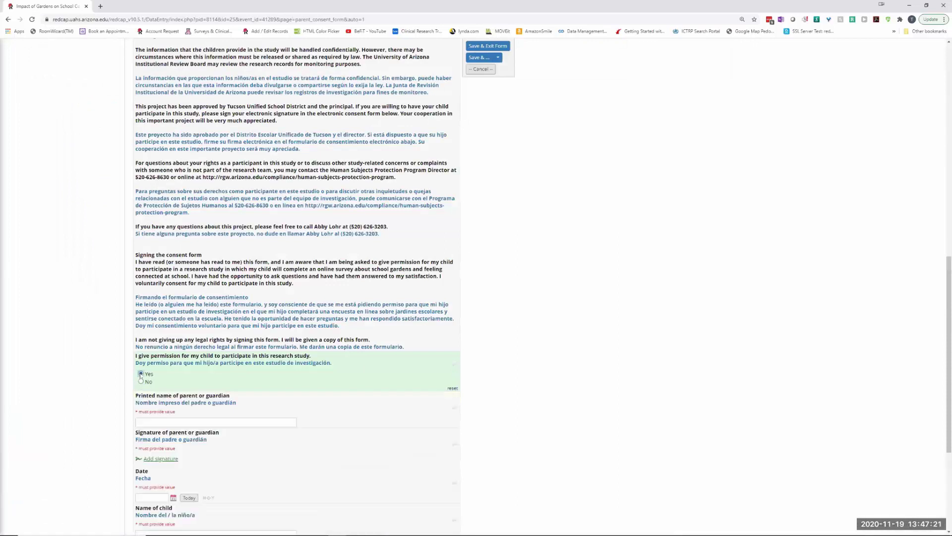
{"action": "scroll", "coordinate": [187, 410], "scroll_direction": "down", "scroll_amount": 3}
{"action": "left_click", "coordinate": [143, 271]}
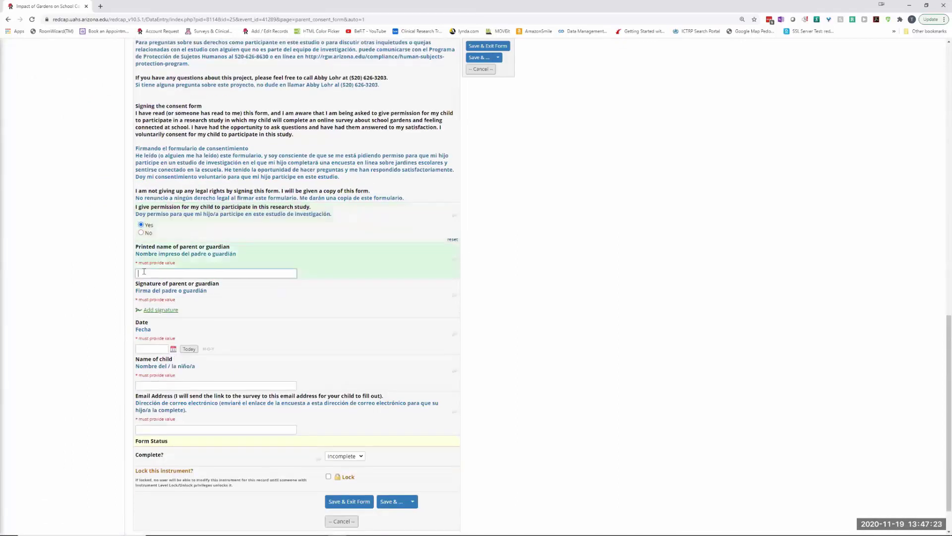
- Set the date to today, draw and save the parent's signature, and enter the child's name and e-mail
{"action": "left_click", "coordinate": [189, 349]}
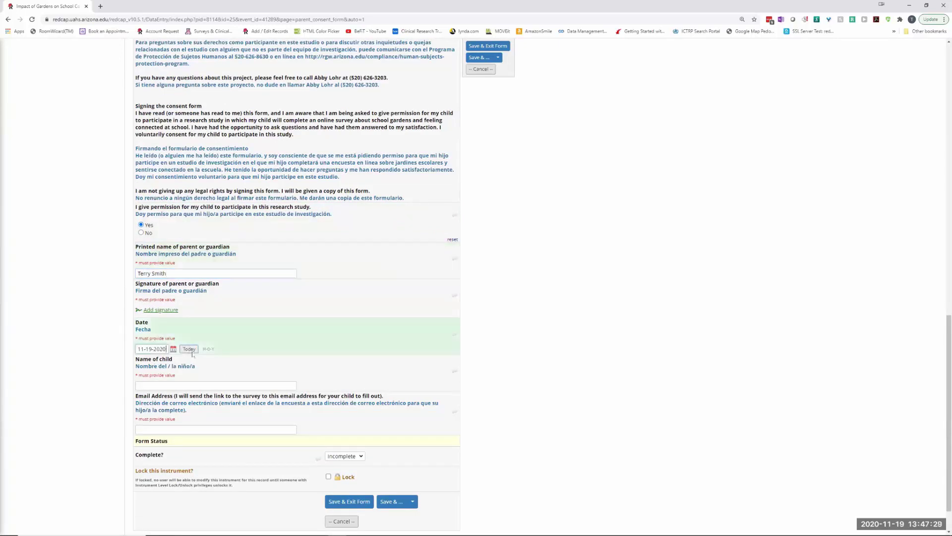
{"action": "left_click", "coordinate": [160, 310]}
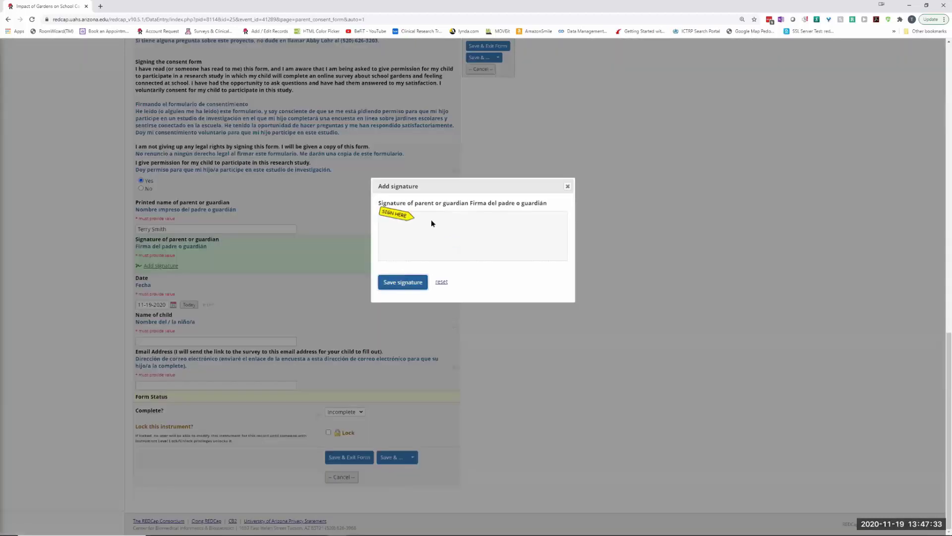
{"action": "left_click_drag", "start_coordinate": [433, 245], "coordinate": [430, 255]}
{"action": "left_click", "coordinate": [403, 282]}
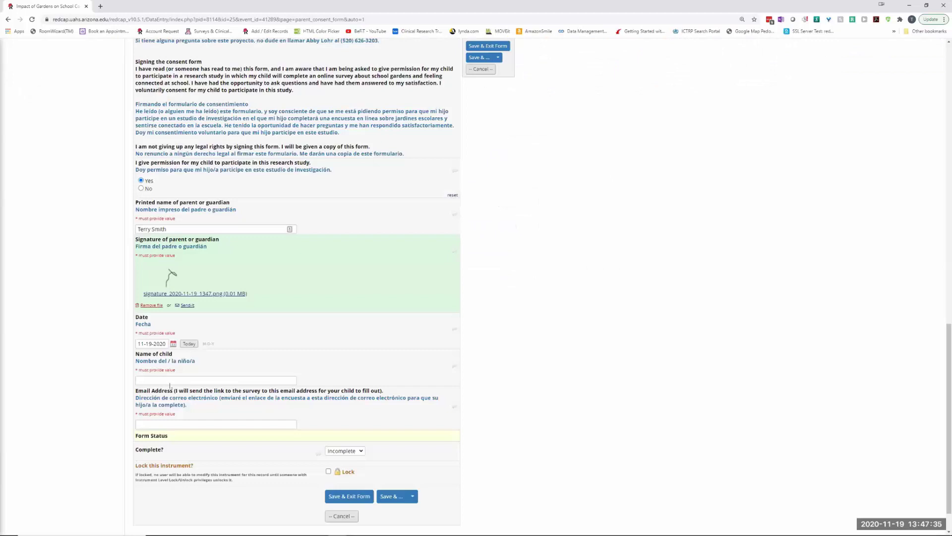
{"action": "left_click", "coordinate": [153, 381]}
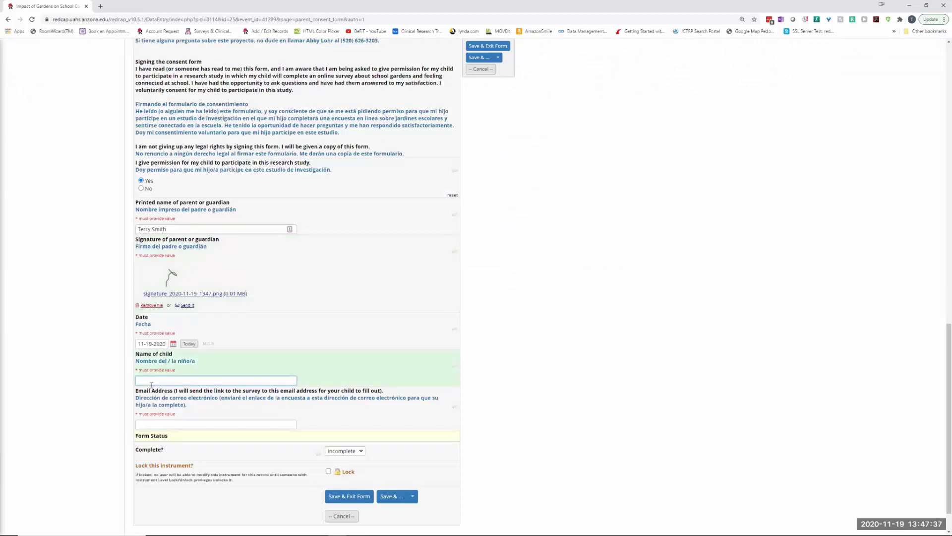
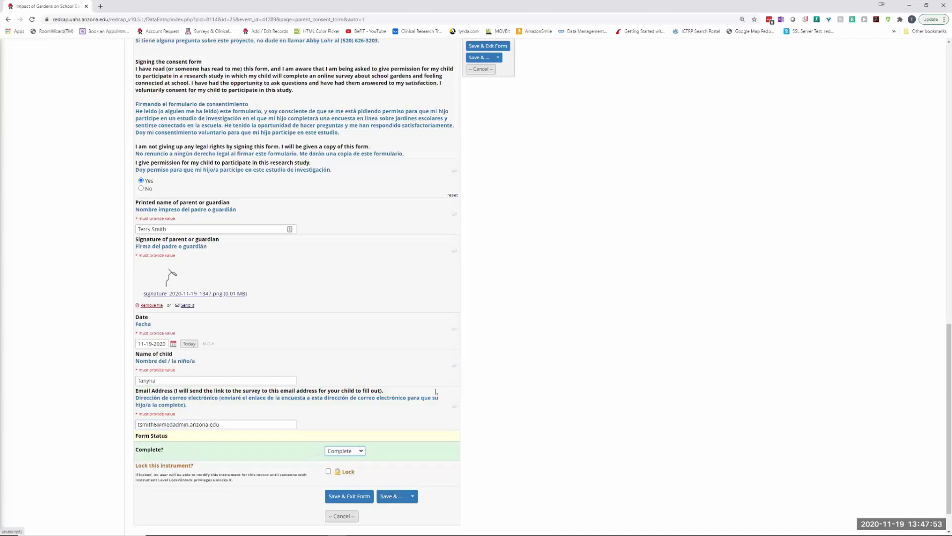
- With record 25 saved, go through the Online Designer to Survey Distribution Tools
{"action": "scroll", "coordinate": [464, 376], "scroll_direction": "up", "scroll_amount": 15}
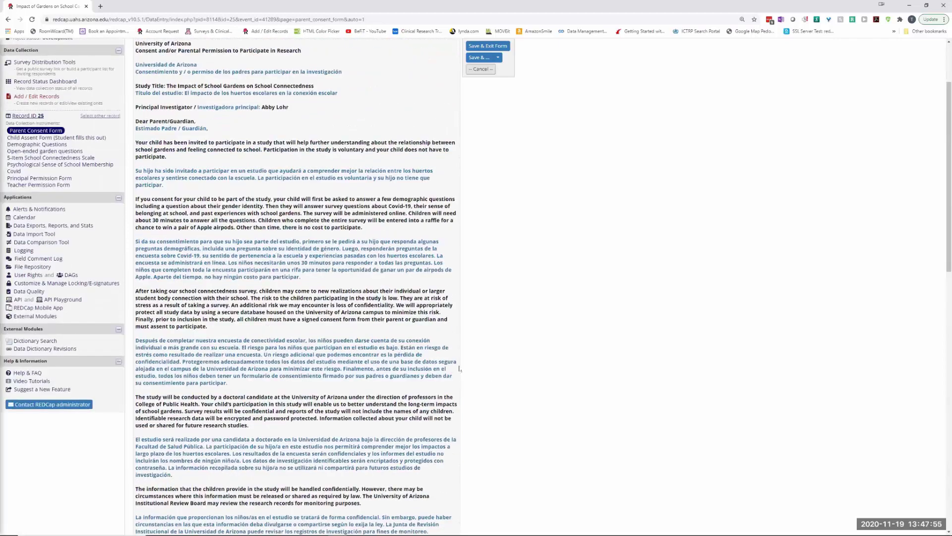
{"action": "scroll", "coordinate": [460, 368], "scroll_direction": "up", "scroll_amount": 1}
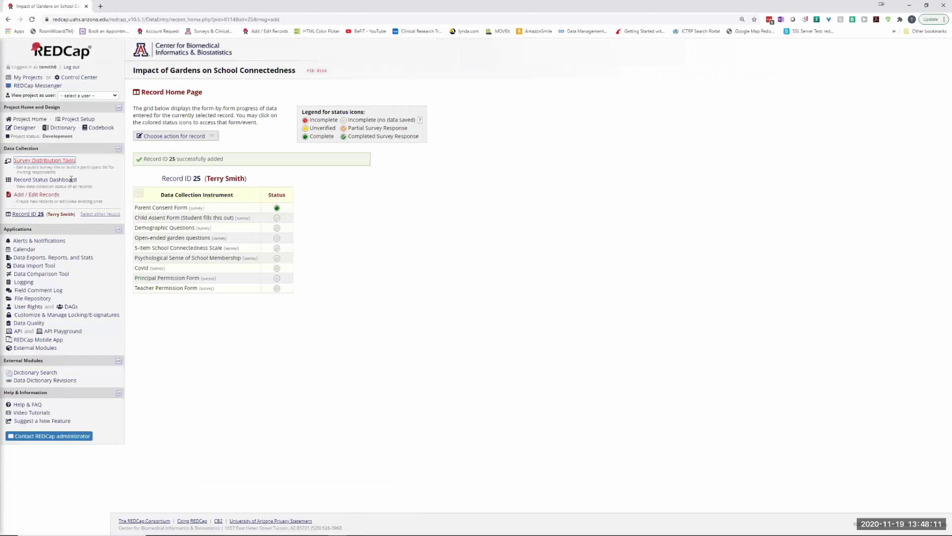
{"action": "left_click", "coordinate": [23, 128]}
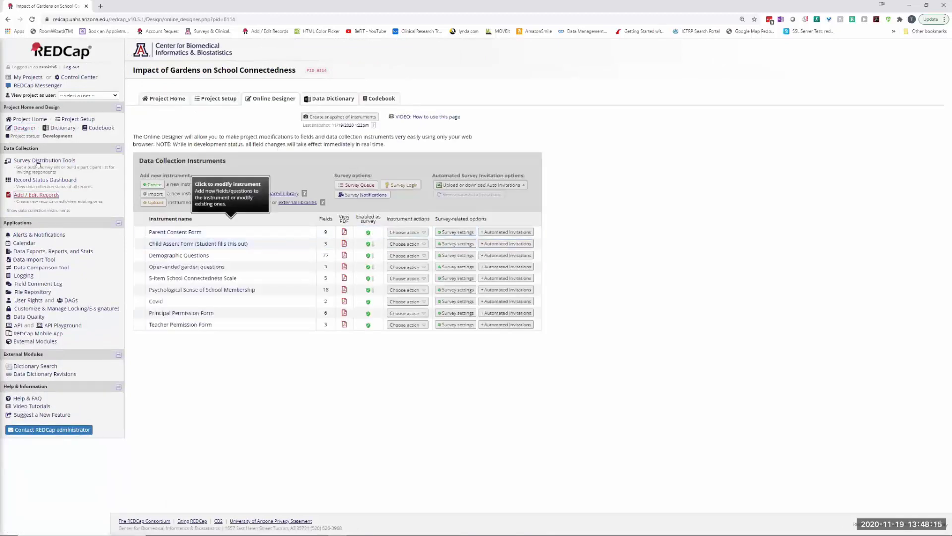
{"action": "left_click", "coordinate": [65, 161]}
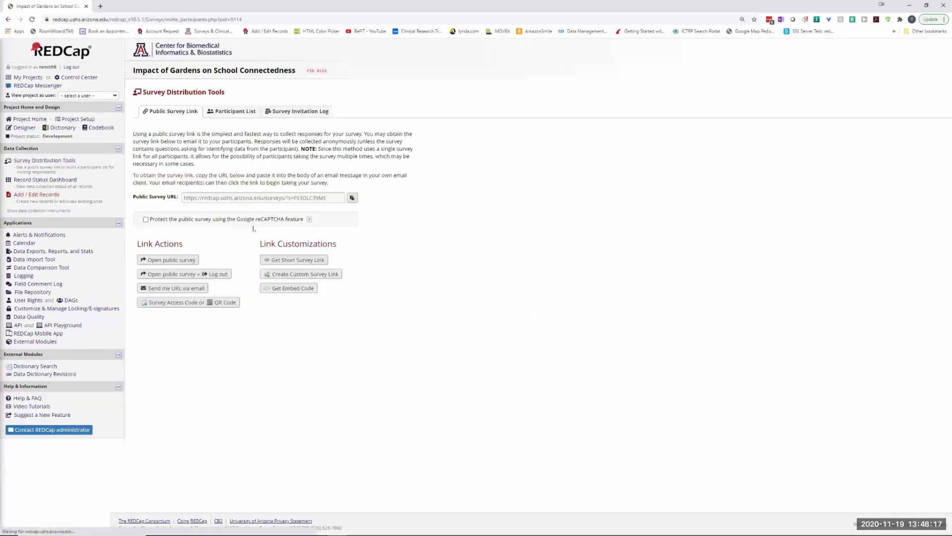
- Open the public consent survey, grant permission and enter the parent's name
{"action": "left_click", "coordinate": [159, 257]}
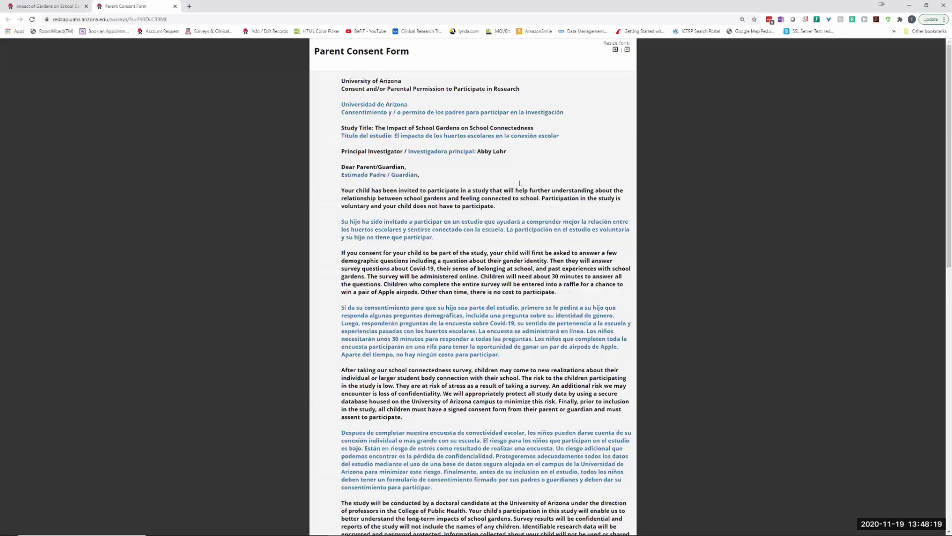
{"action": "scroll", "coordinate": [457, 272], "scroll_direction": "down", "scroll_amount": 15}
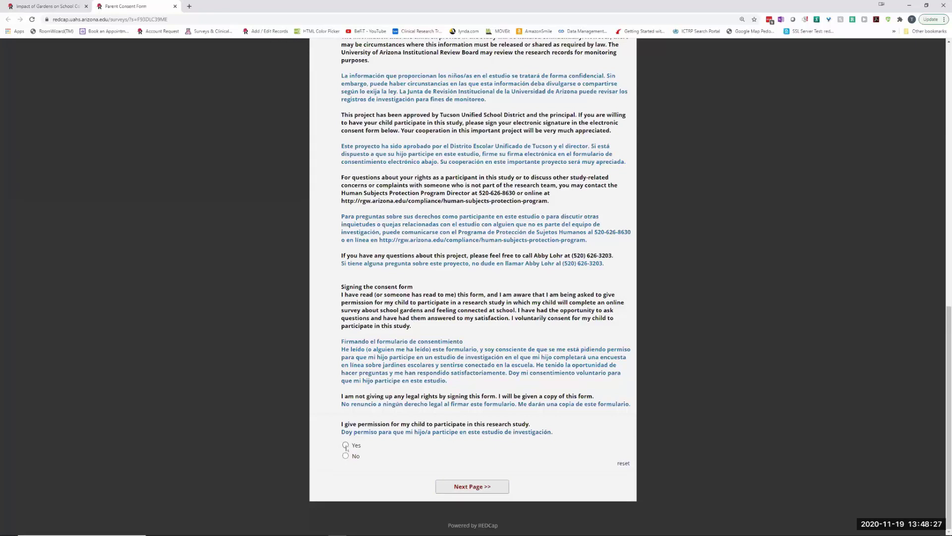
{"action": "left_click", "coordinate": [346, 445]}
{"action": "scroll", "coordinate": [415, 407], "scroll_direction": "down", "scroll_amount": 5}
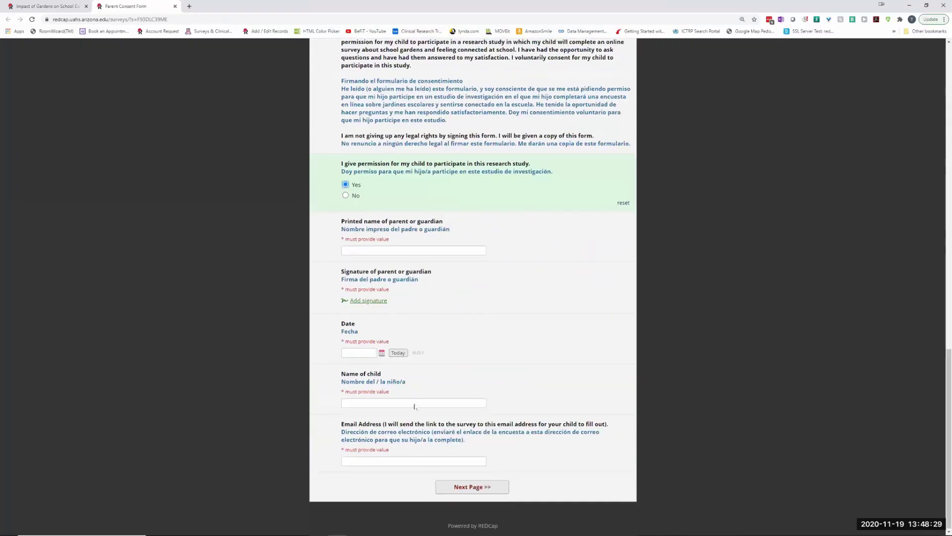
{"action": "left_click", "coordinate": [355, 251]}
{"action": "type", "text": "Fred"}
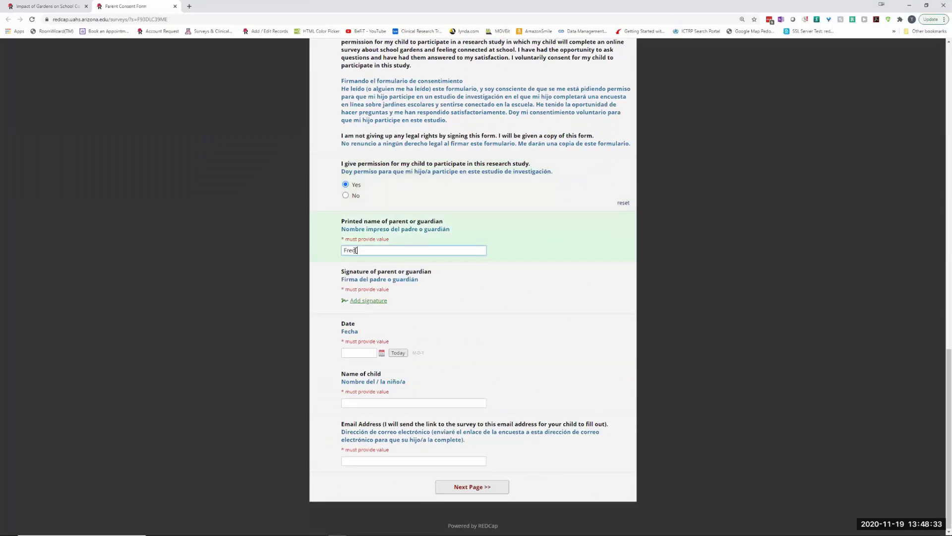
{"action": "type", "text": " Flintstone"}
- Draw and save the parent's signature, then open the newly arrived alert email
{"action": "left_click", "coordinate": [354, 300]}
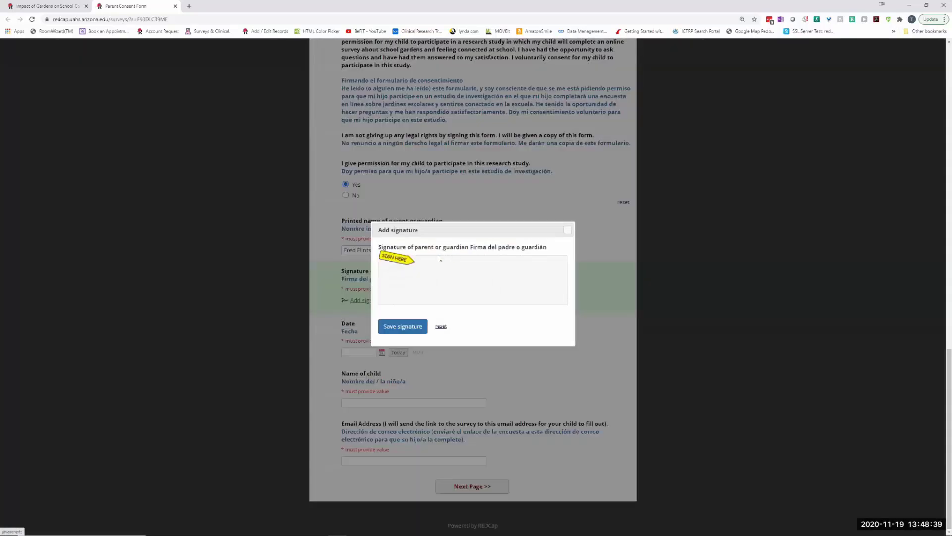
{"action": "left_click_drag", "start_coordinate": [410, 274], "coordinate": [456, 276]}
{"action": "left_click", "coordinate": [404, 327]}
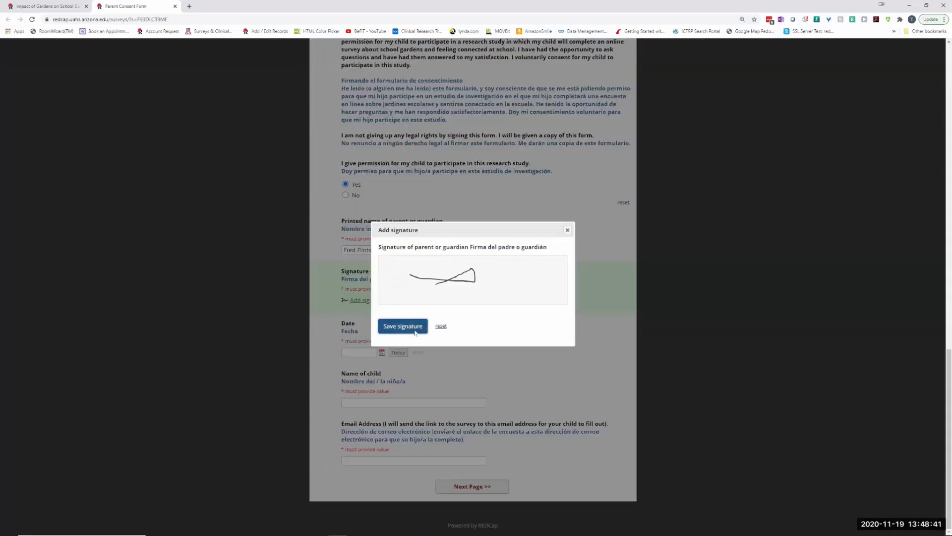
{"action": "left_click", "coordinate": [873, 475]}
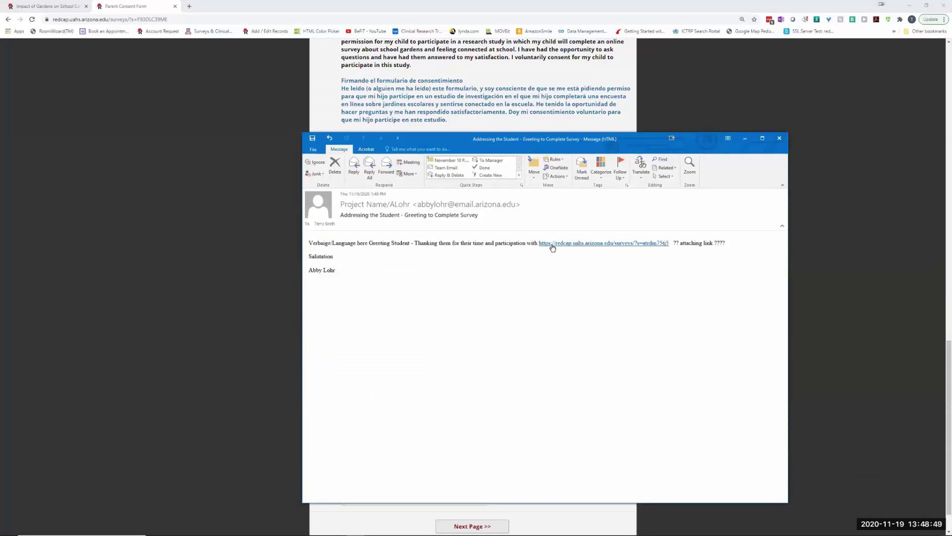
- Follow the email's survey link to confirm it opens the Child Assent Form, then close it and the message
{"action": "left_click", "coordinate": [551, 243], "text": "ctrl"}
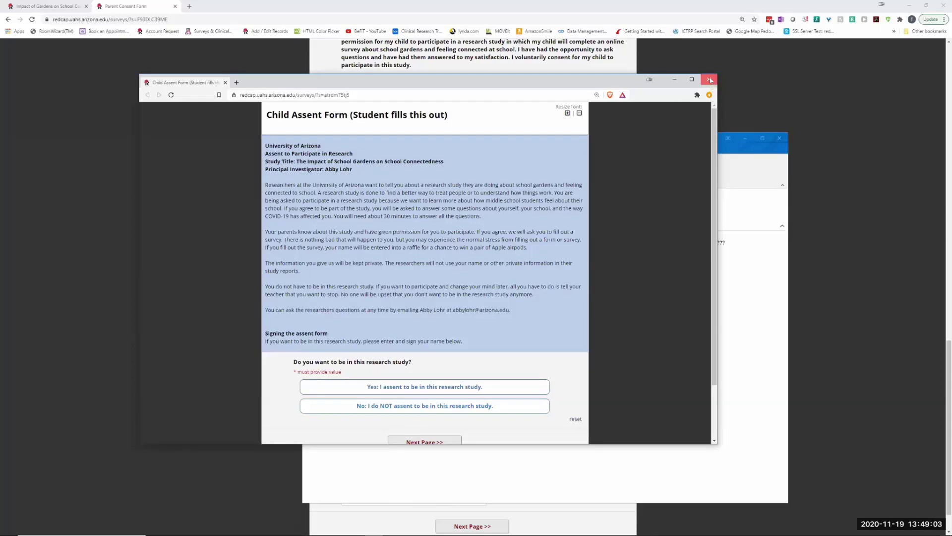
{"action": "left_click", "coordinate": [711, 79]}
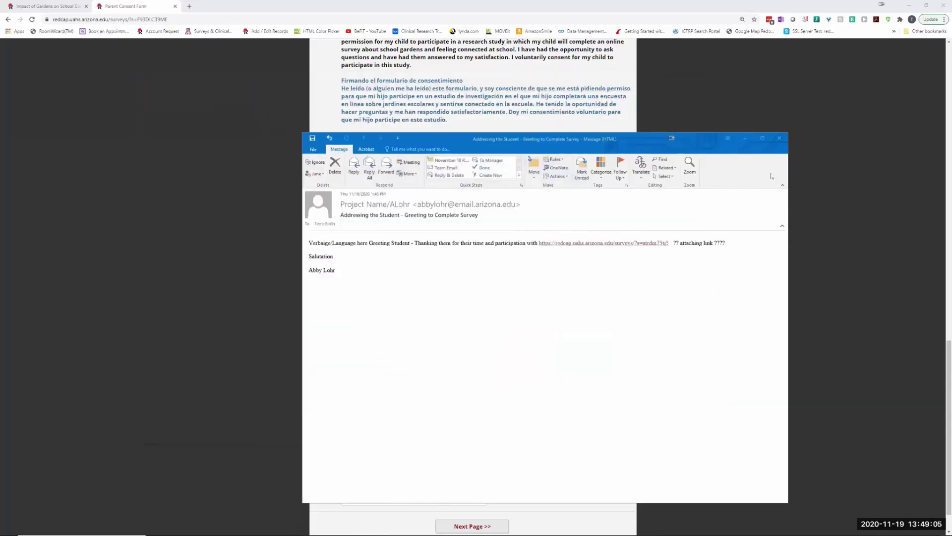
{"action": "left_click", "coordinate": [779, 138]}
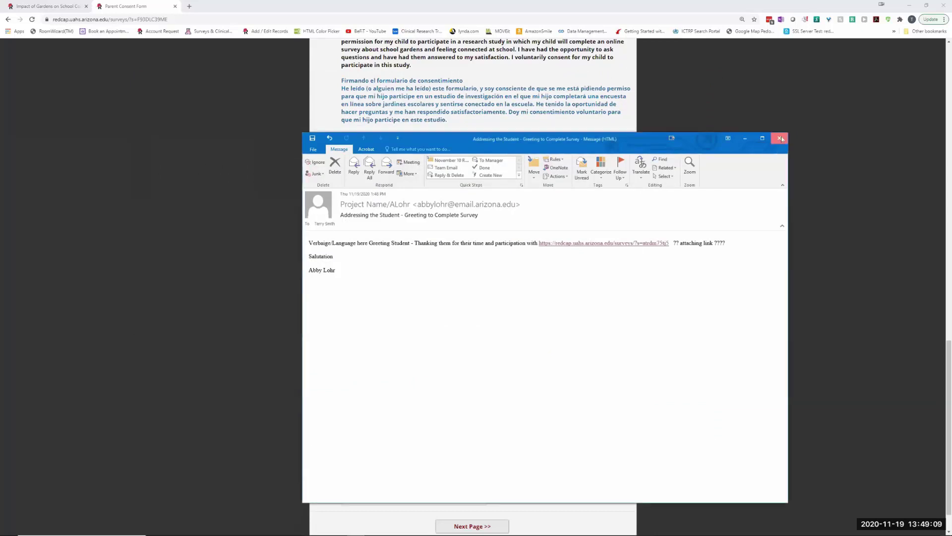